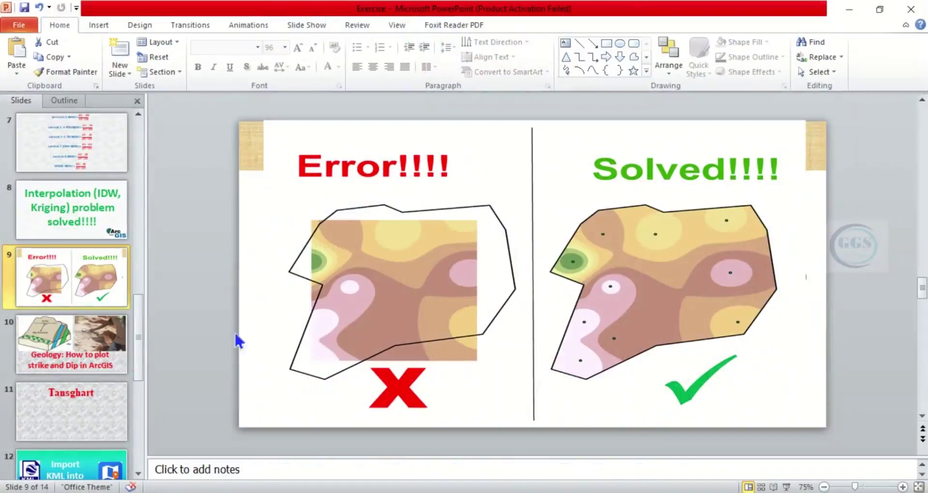
# - Show slide 8, the Interpolation problem solved title, then return to slide 9's Error versus Solved comparison
pyautogui.click(96, 215)
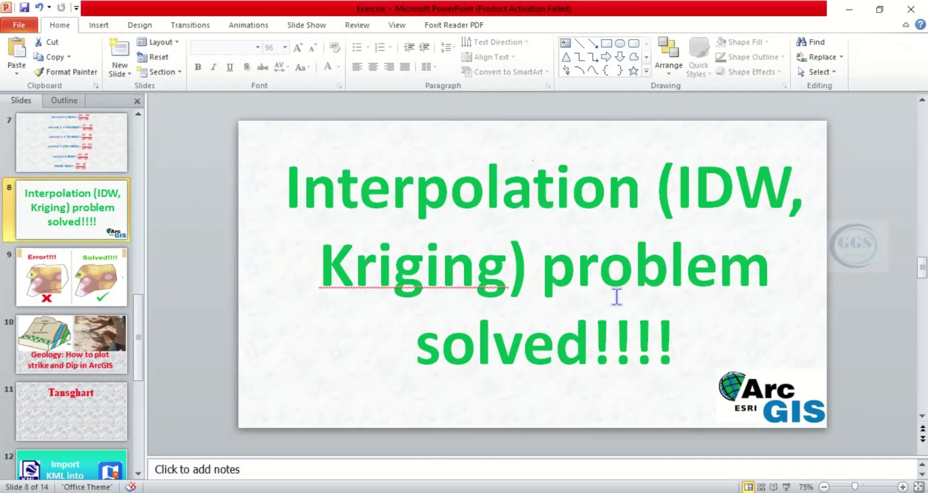
pyautogui.click(77, 282)
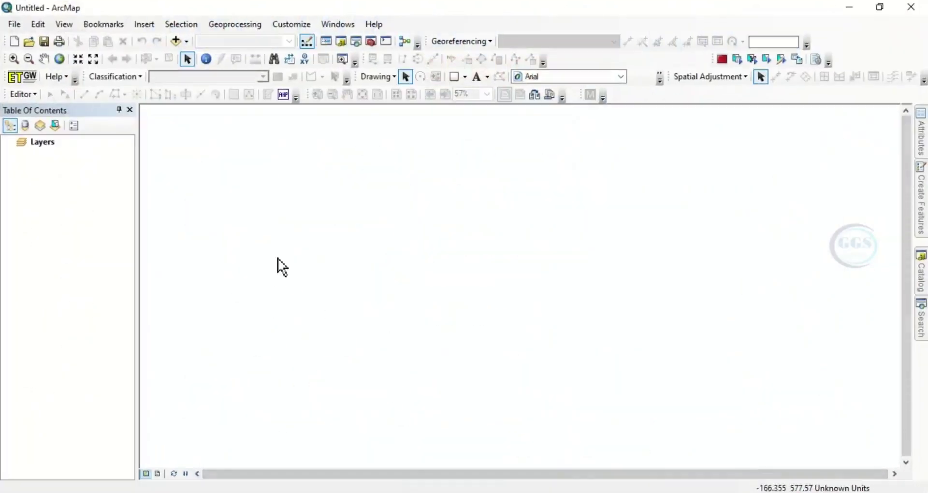
# - Add Field_data.shp and Study_area.shp from the EXERCISE folder to the map
pyautogui.click(180, 44)
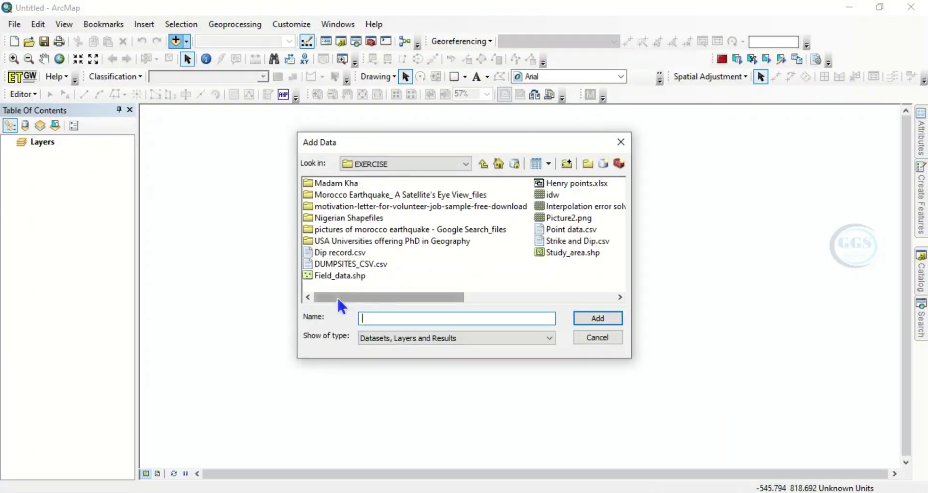
pyautogui.click(335, 278)
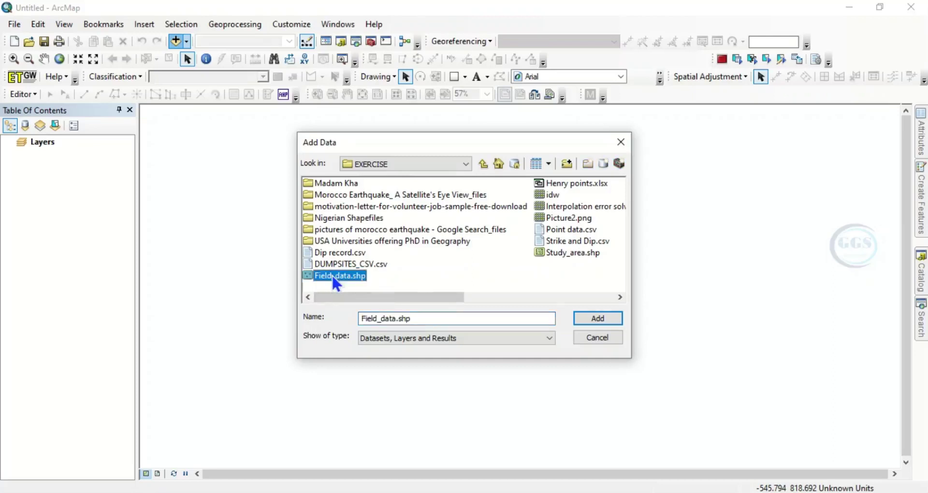
pyautogui.keyDown('ctrl'); pyautogui.click(569, 251); pyautogui.keyUp('ctrl')
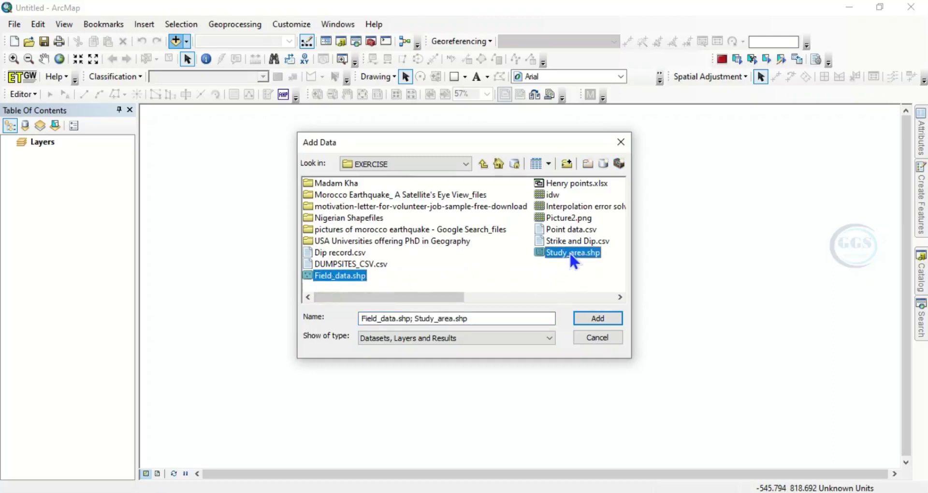
pyautogui.click(591, 321)
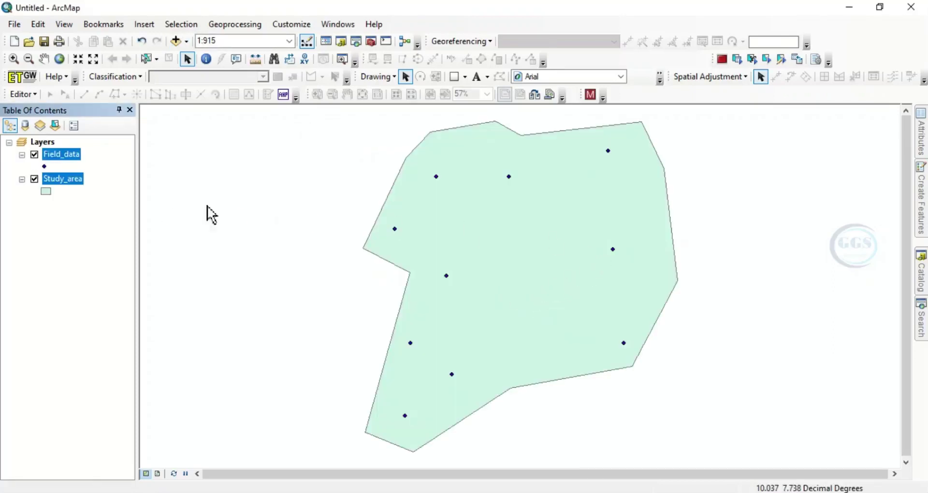
# - Give Study_area a Hollow fill symbol with a black outline of width 3
pyautogui.click(58, 213)
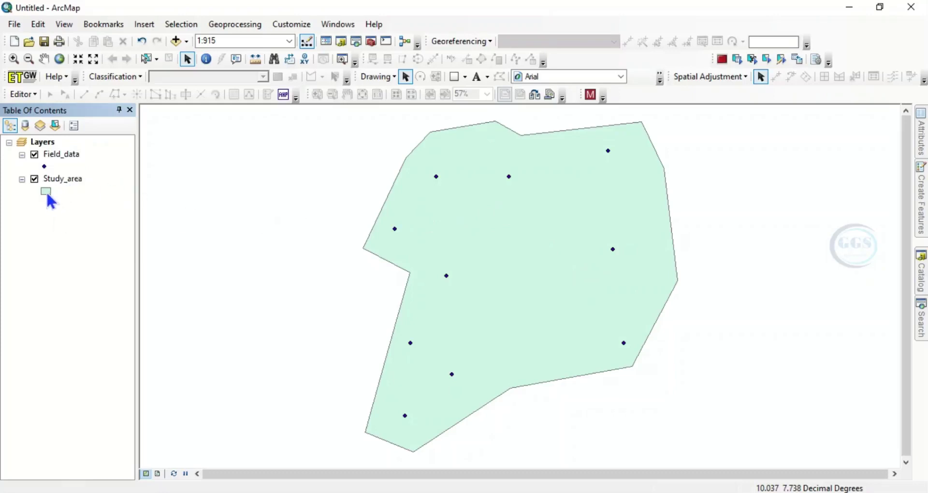
pyautogui.click(46, 191)
pyautogui.click(156, 268)
pyautogui.doubleClick(432, 257)
pyautogui.write('3')
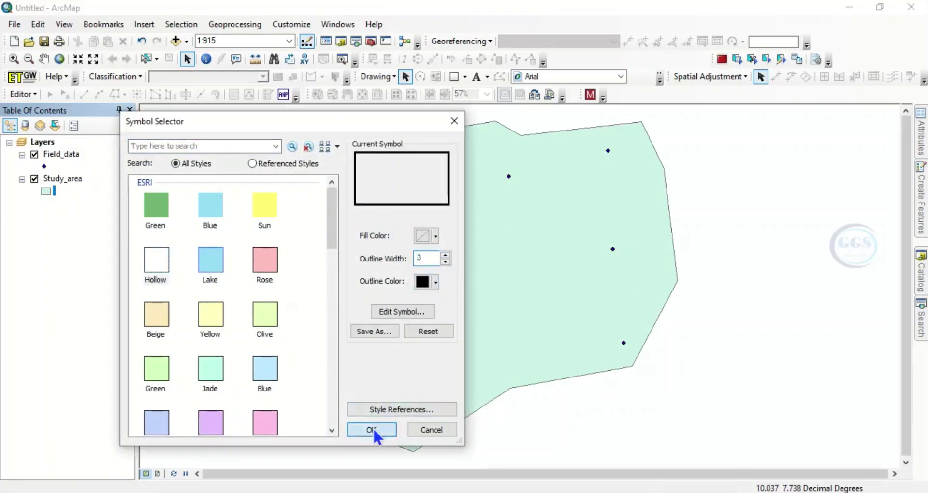
pyautogui.click(373, 429)
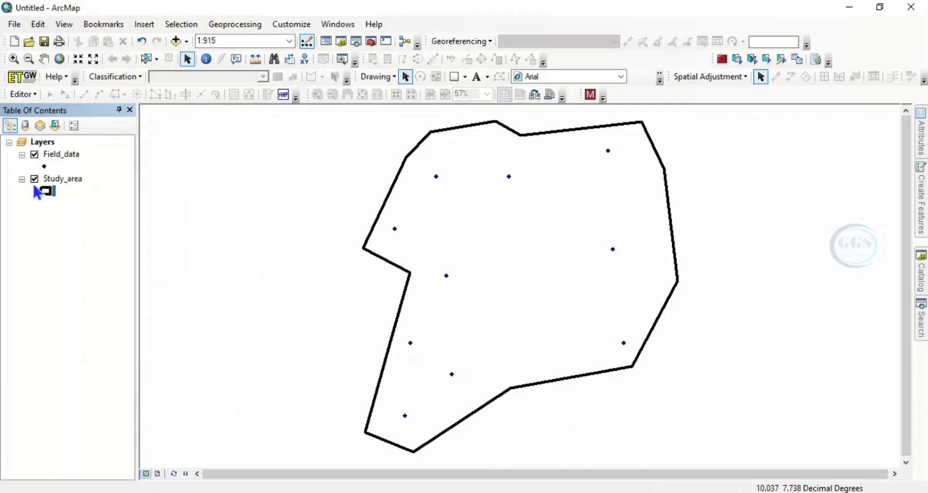
pyautogui.click(75, 158)
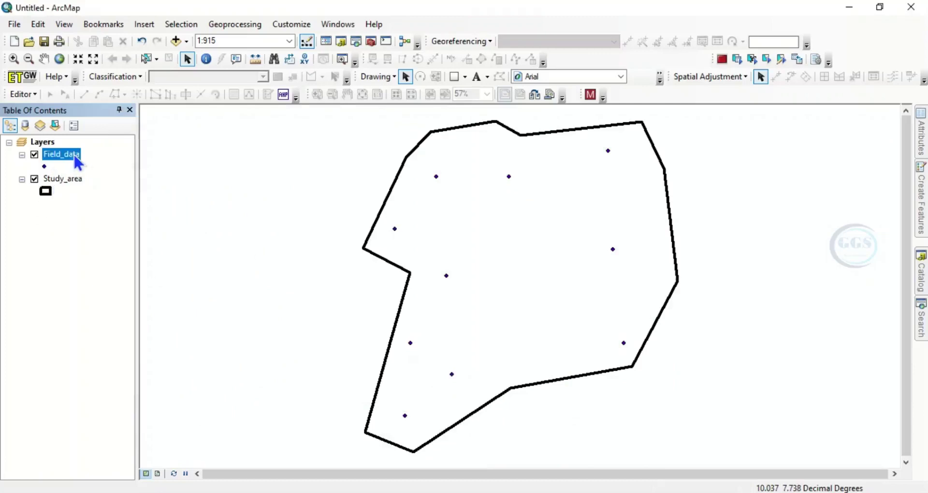
# - Review the 10-point Field_data attribute table with its Strike__Az and Dip values, then close it
pyautogui.rightClick(77, 155)
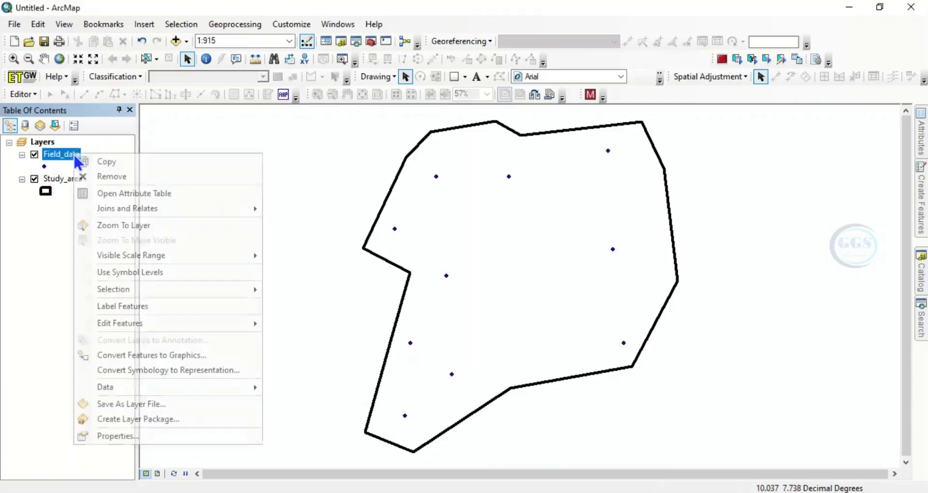
pyautogui.click(111, 197)
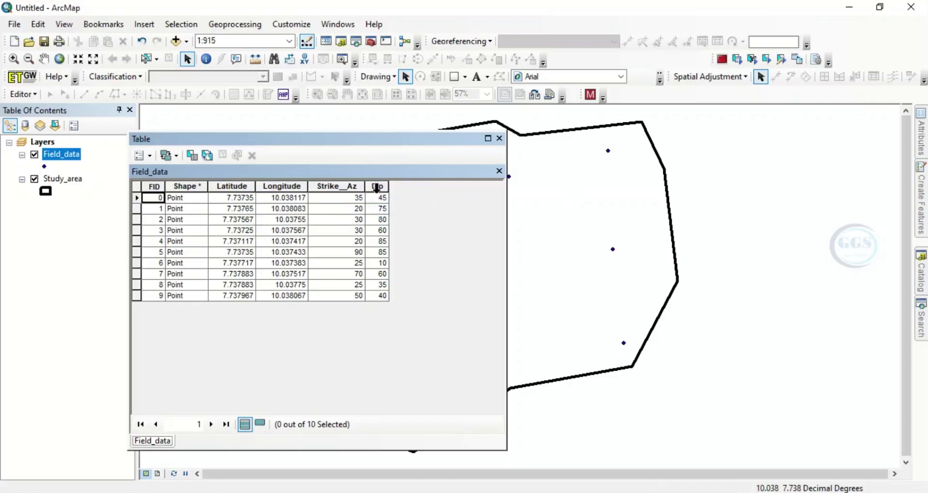
pyautogui.click(500, 139)
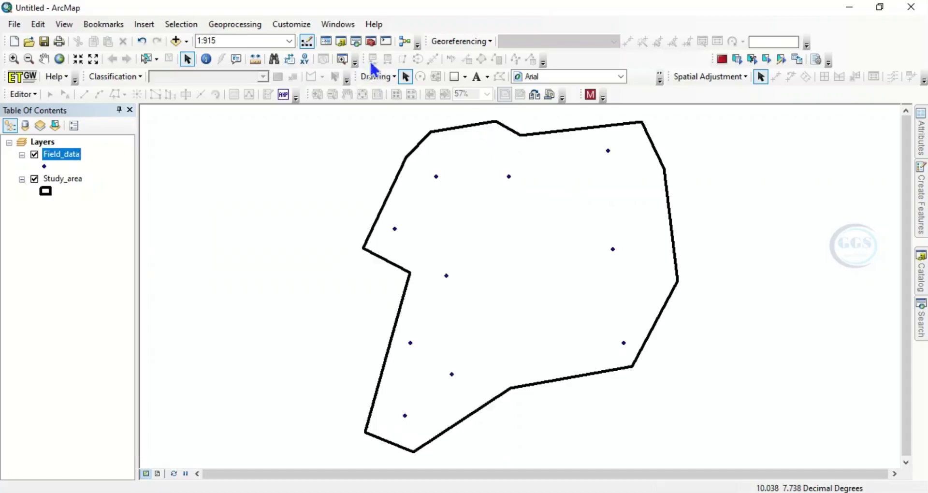
# - In ArcToolbox, expand Spatial Analyst Tools > Interpolation to list IDW, Kriging and Spline
pyautogui.click(373, 42)
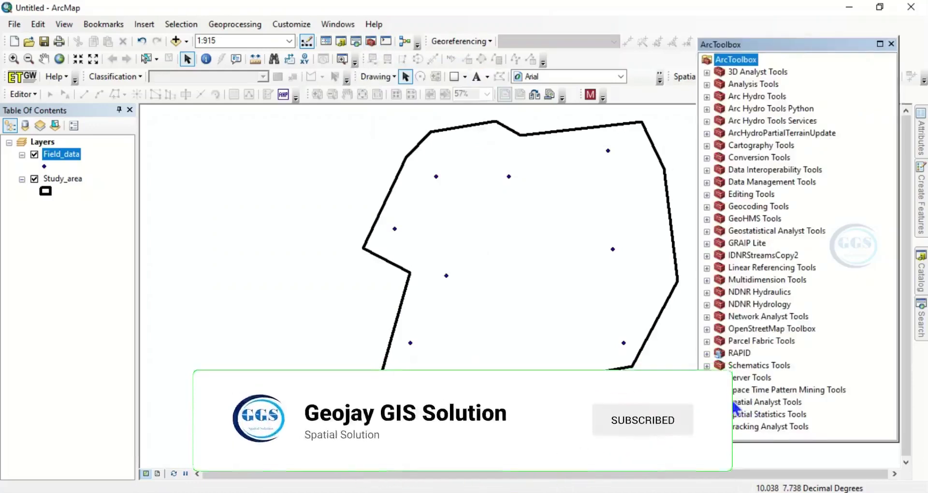
pyautogui.click(707, 402)
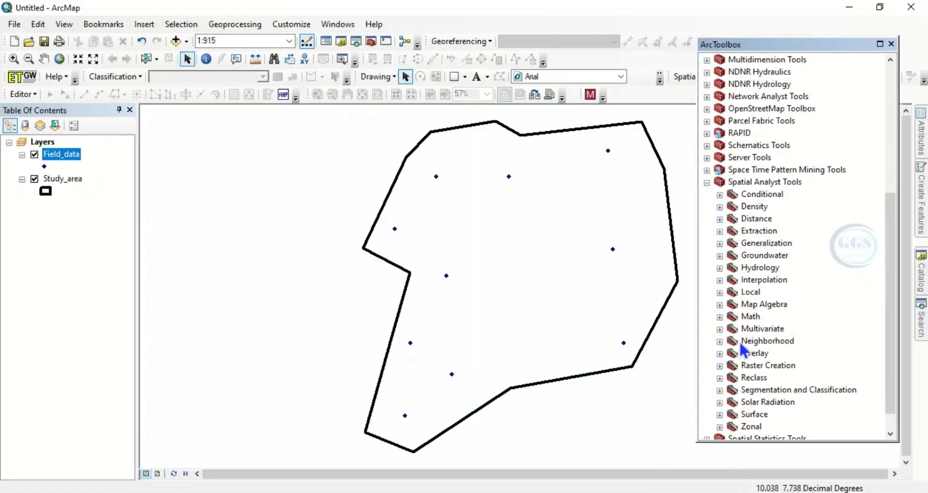
pyautogui.click(719, 280)
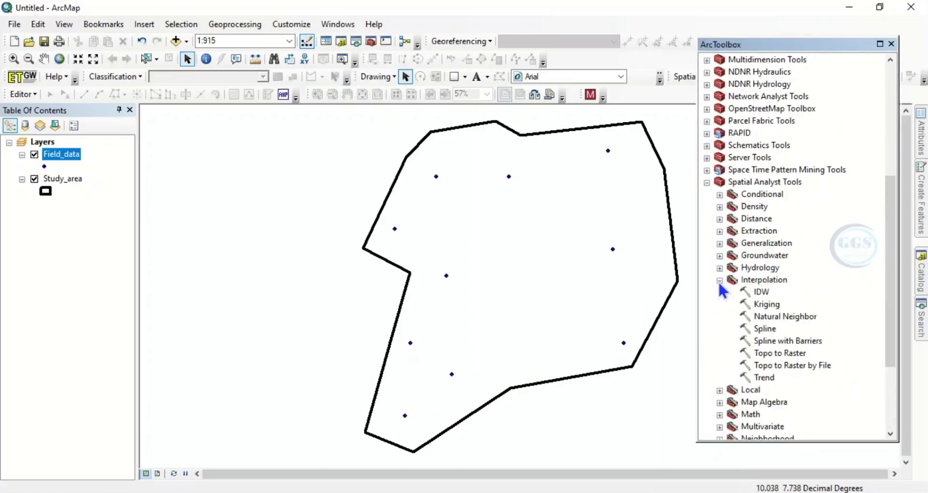
# - Run IDW on Field_data's Dip field, saving the output raster as IDW1 in EXERCISE
pyautogui.doubleClick(761, 292)
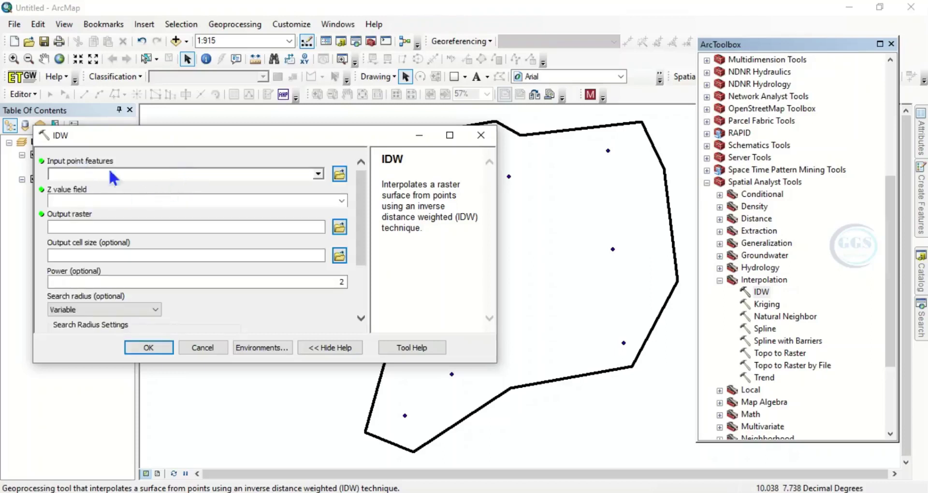
pyautogui.click(318, 175)
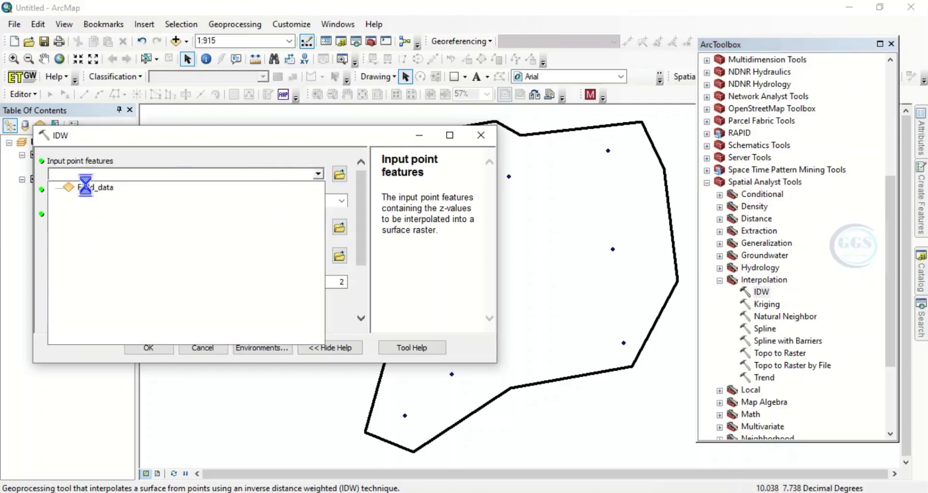
pyautogui.click(90, 190)
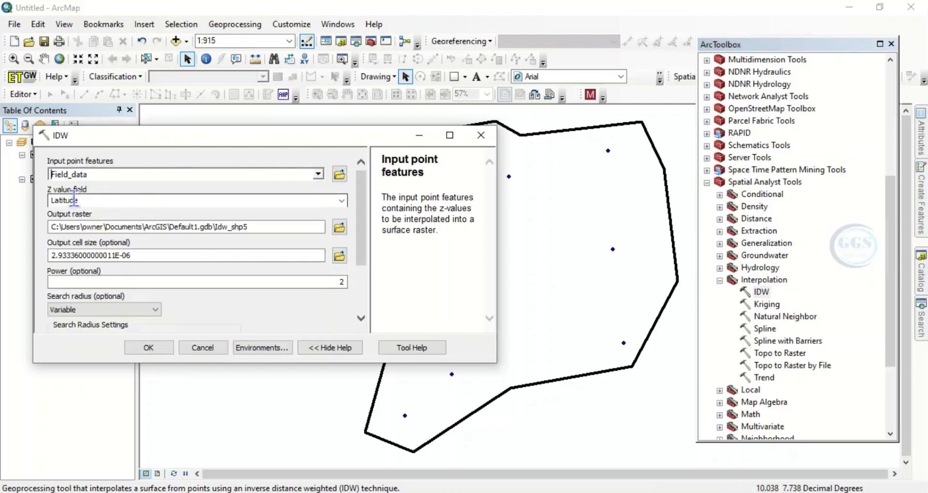
pyautogui.click(341, 200)
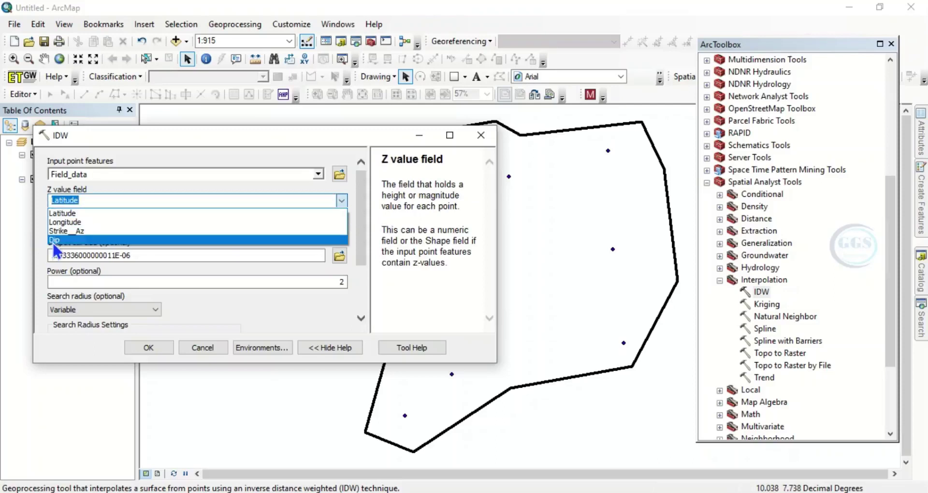
pyautogui.click(54, 241)
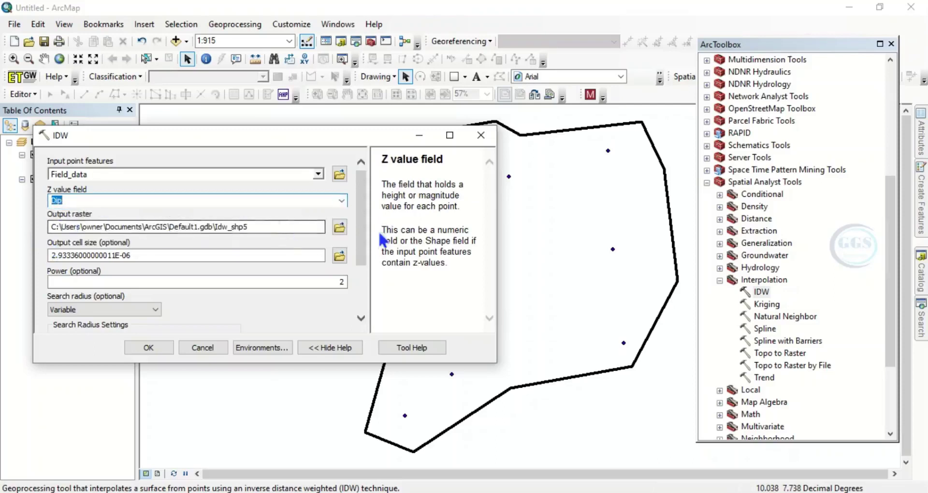
pyautogui.click(339, 227)
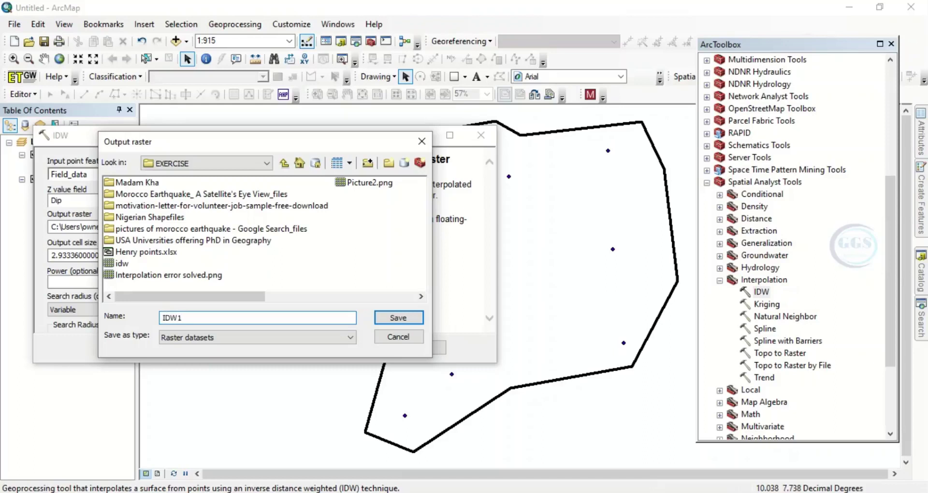
pyautogui.click(391, 319)
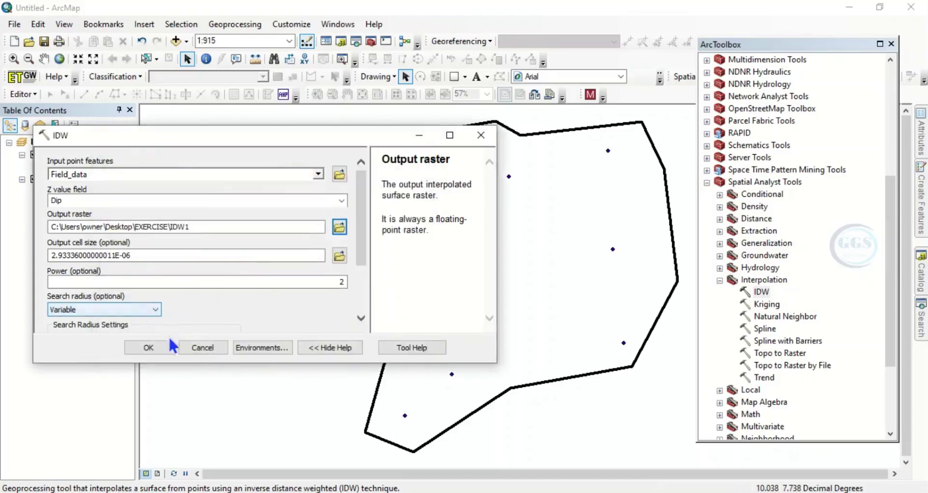
pyautogui.click(147, 347)
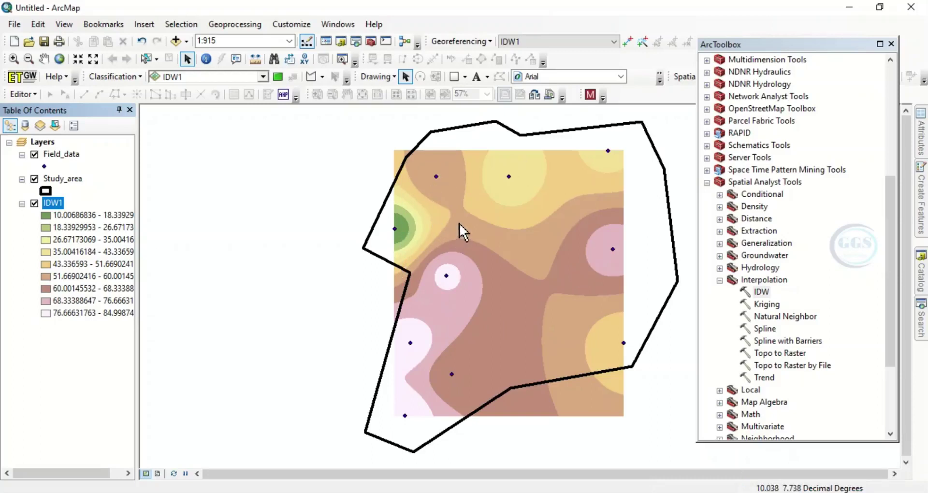
# - Switch off the IDW1 raster layer in the Table of Contents
pyautogui.click(34, 203)
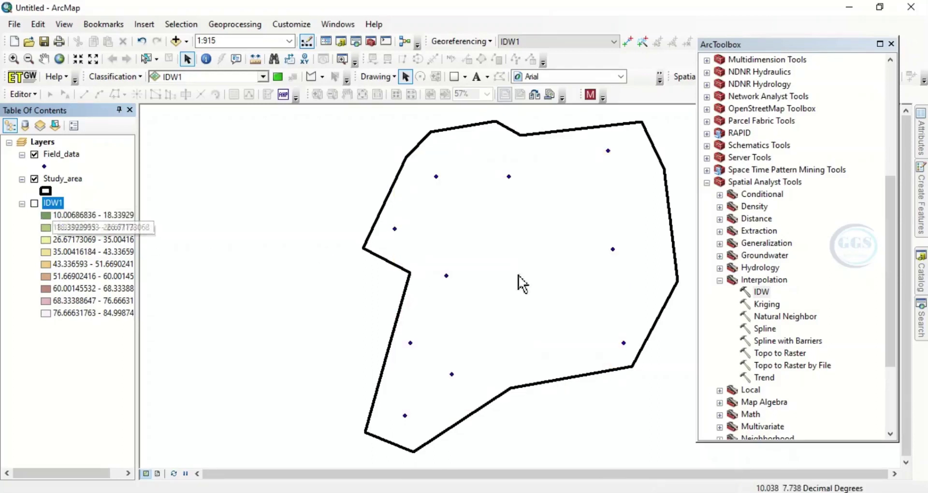
# - Set up a new IDW run on Field_data's Dip field with output raster IDW2 in EXERCISE
pyautogui.doubleClick(763, 292)
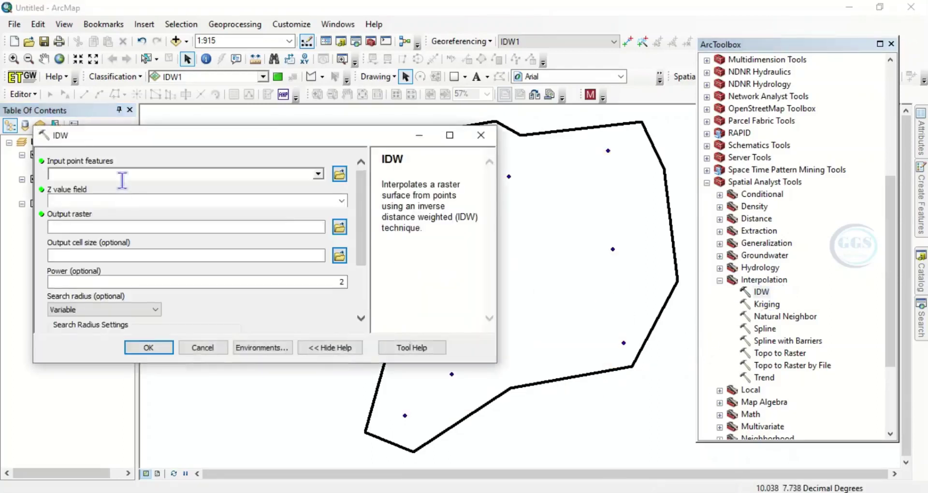
pyautogui.click(319, 176)
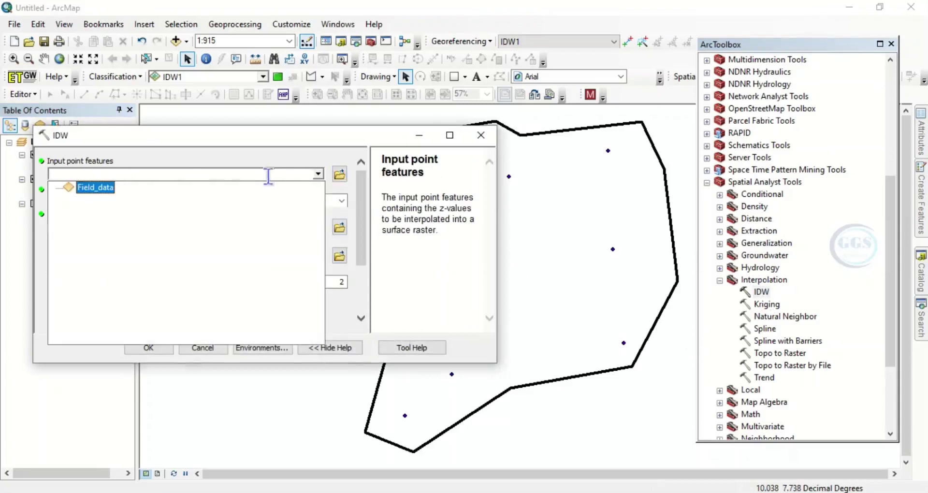
pyautogui.click(96, 188)
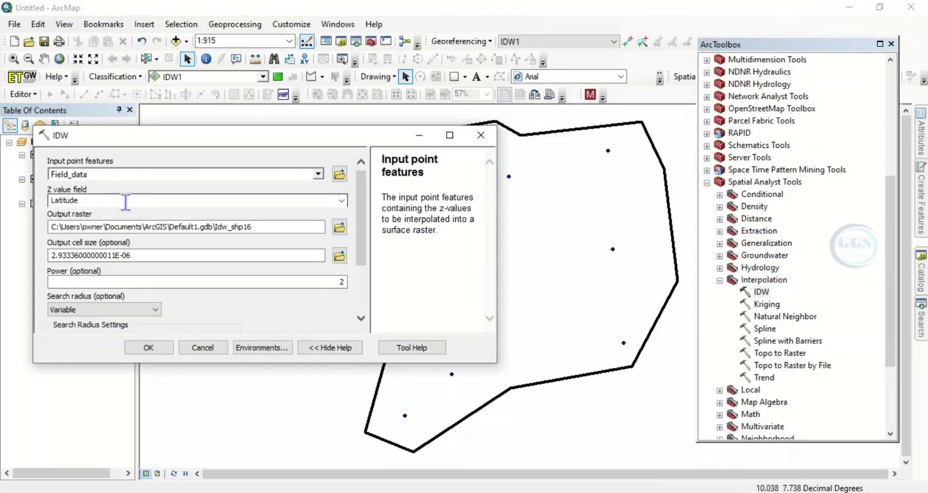
pyautogui.click(342, 200)
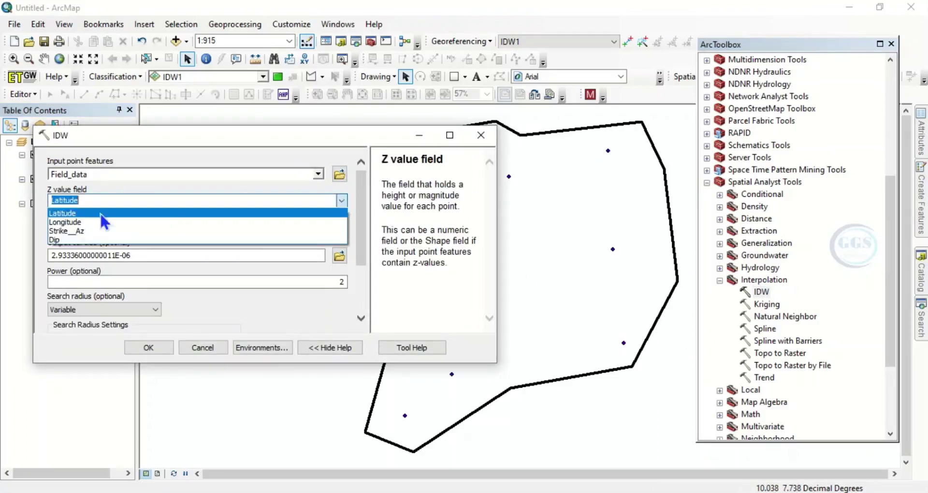
pyautogui.click(62, 239)
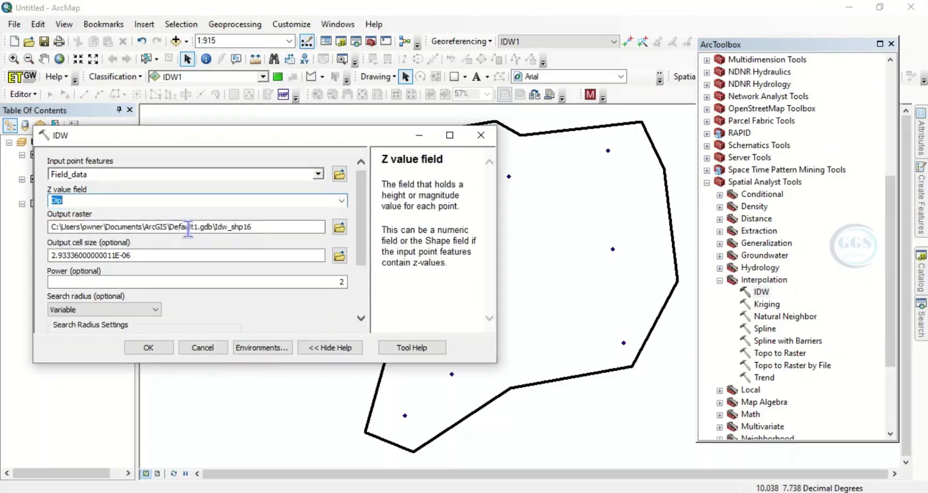
pyautogui.click(339, 227)
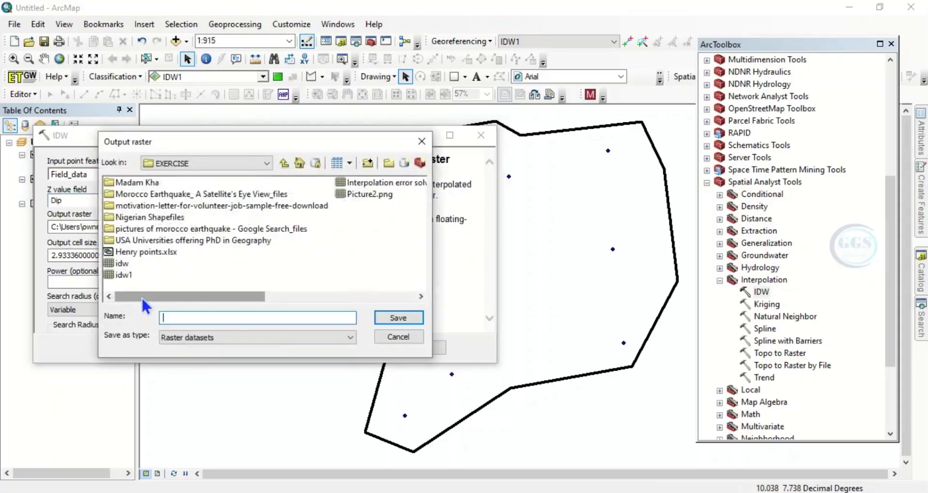
pyautogui.write('IDW2')
pyautogui.click(392, 317)
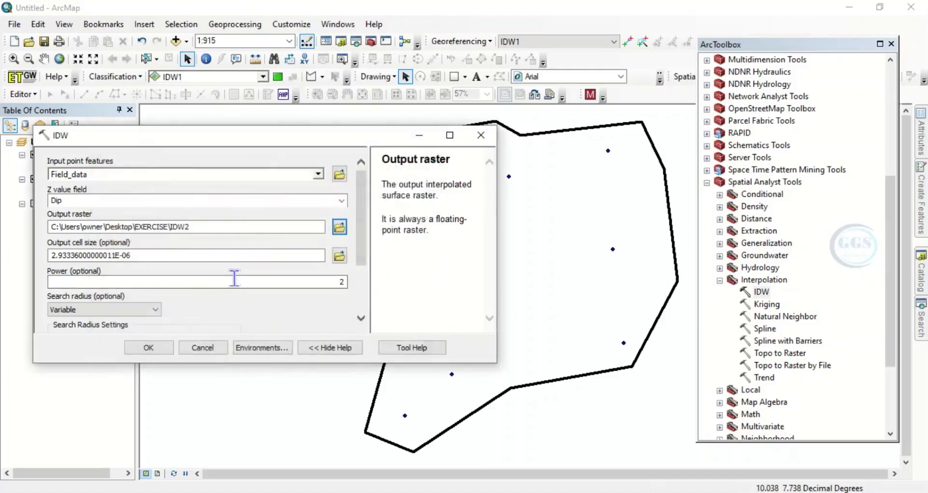
# - Set the environment Processing Extent to Same as layer Study_area and the Raster Analysis Mask to Study_area
pyautogui.click(254, 351)
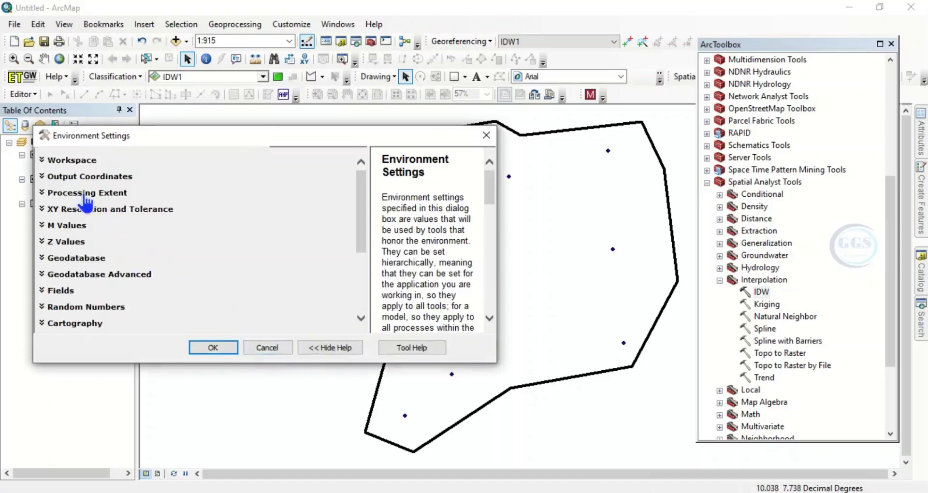
pyautogui.click(85, 194)
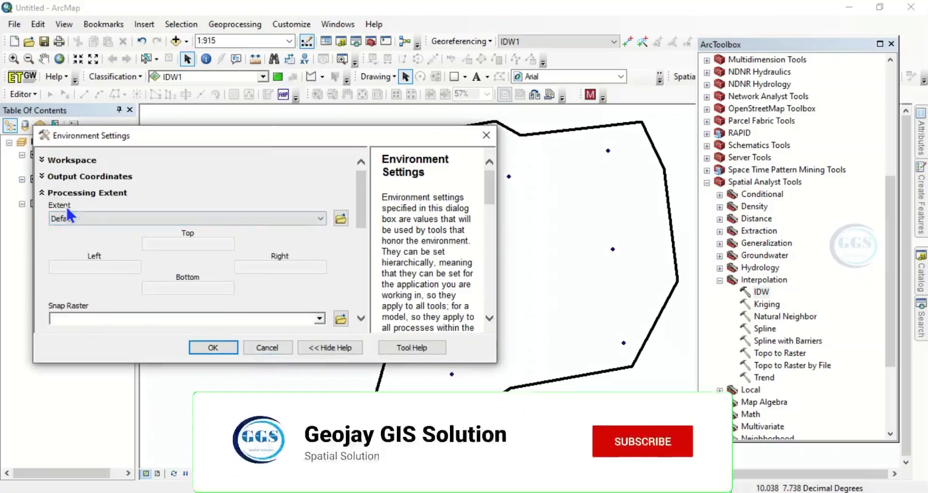
pyautogui.click(318, 218)
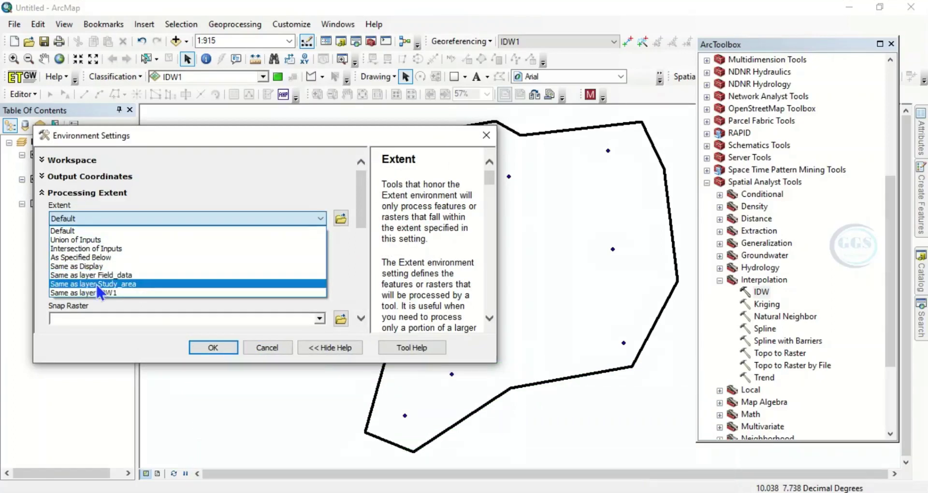
pyautogui.click(124, 285)
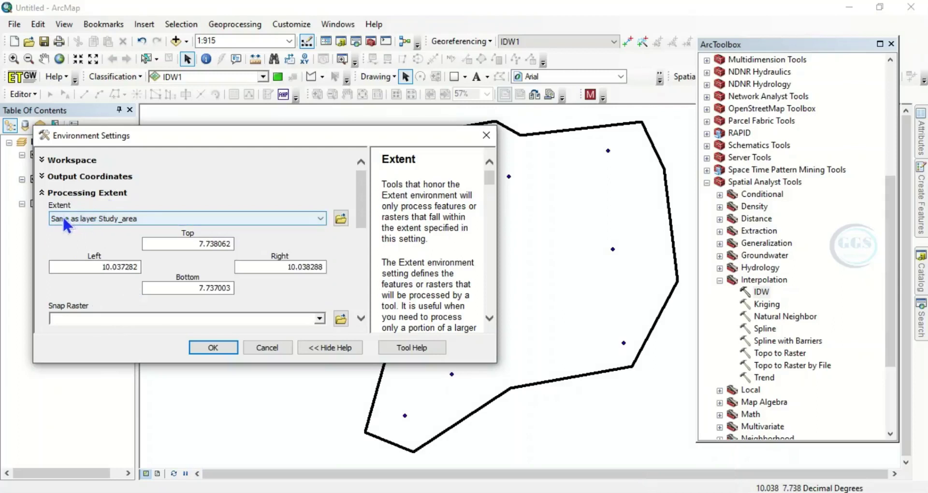
pyautogui.scroll(-10, 358, 244)
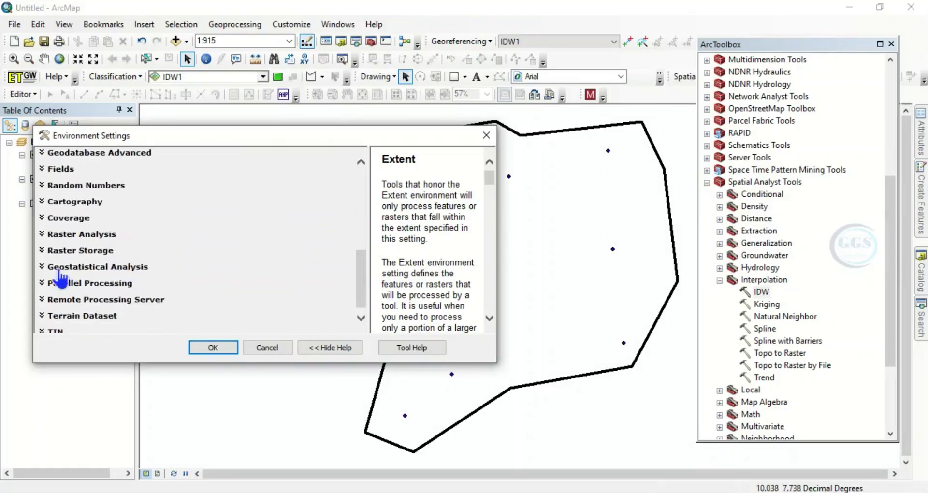
pyautogui.click(80, 234)
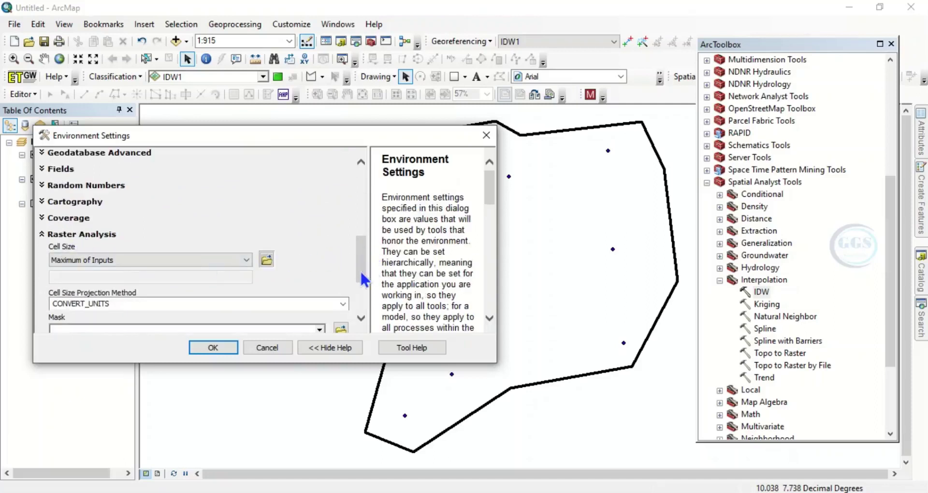
pyautogui.scroll(-3, 358, 273)
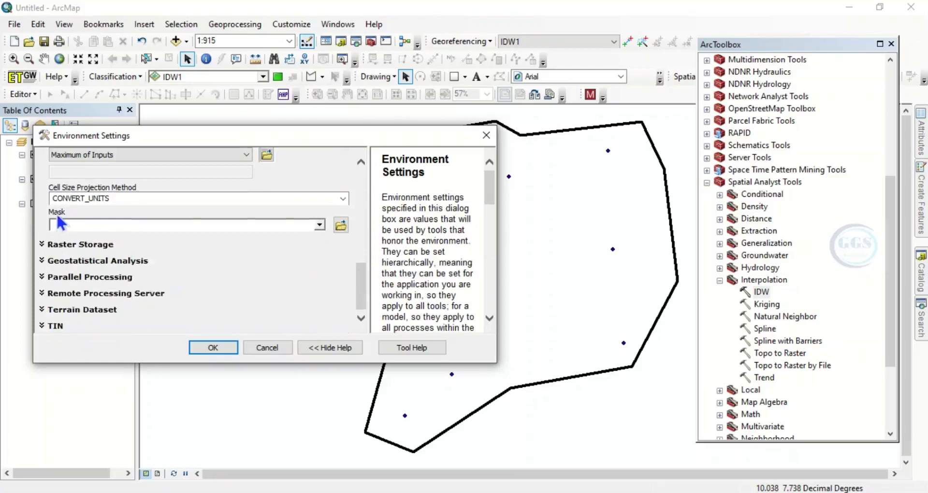
pyautogui.click(317, 225)
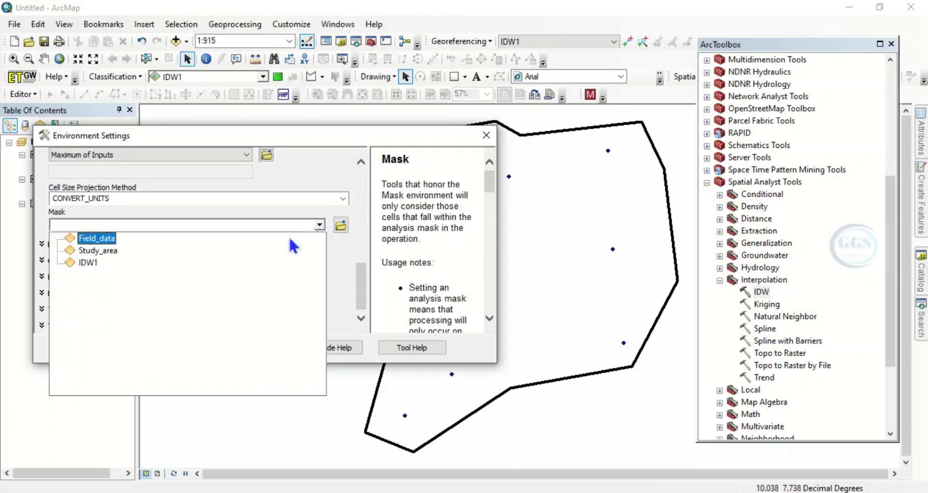
pyautogui.click(97, 256)
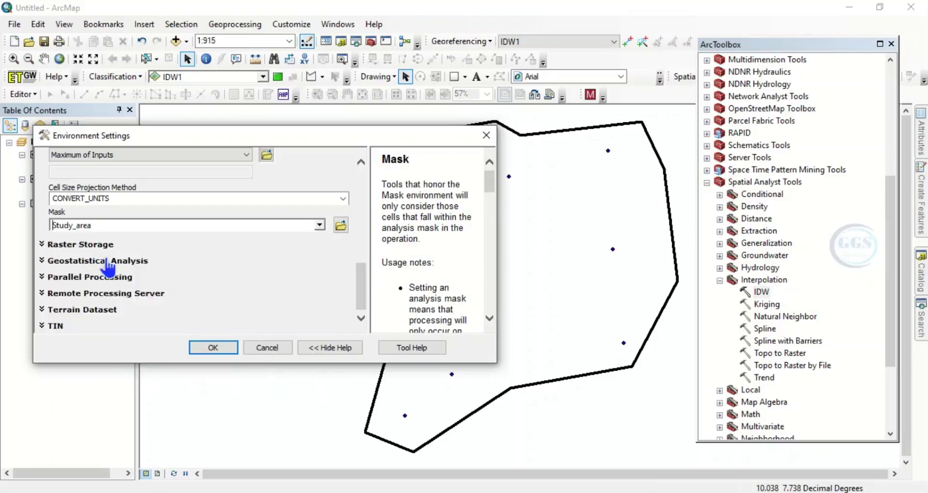
pyautogui.click(212, 349)
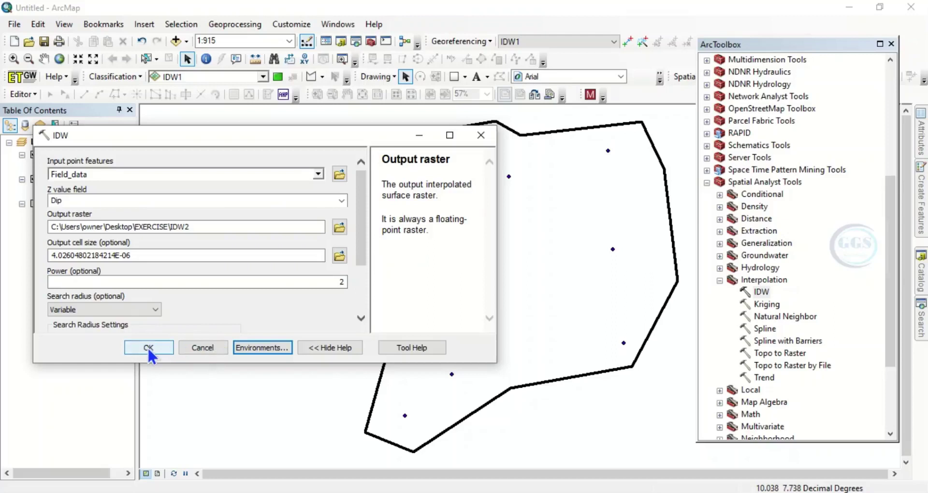
# - Run the IDW2 interpolation using the Study_area extent and mask settings
pyautogui.click(147, 346)
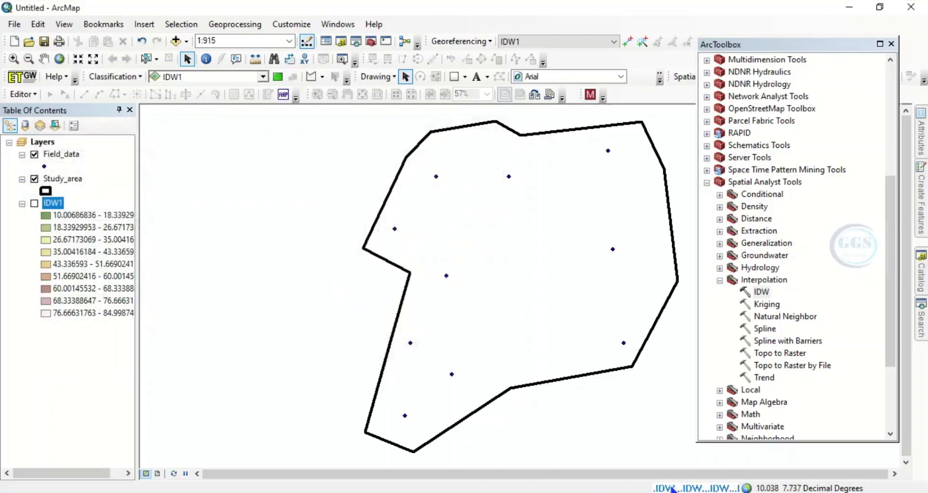